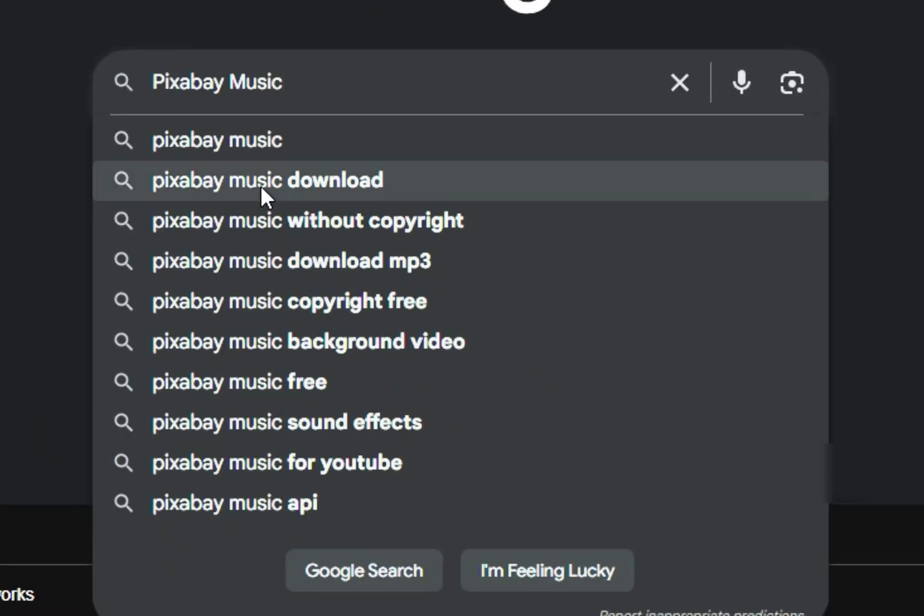
# Step: Search Google for 'pixabay music' and open Pixabay's Royalty Free Music Download page
pyautogui.click(258, 144)
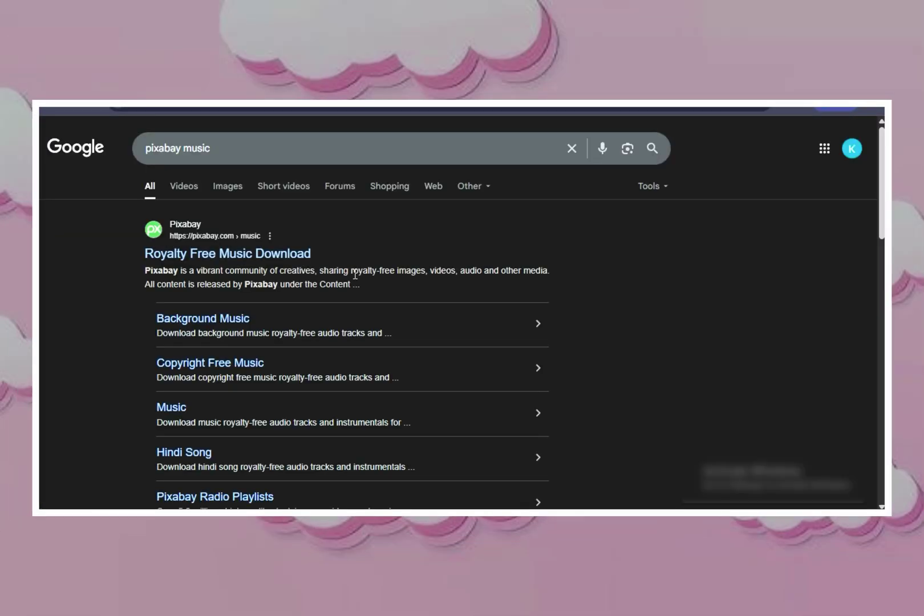
pyautogui.click(201, 254)
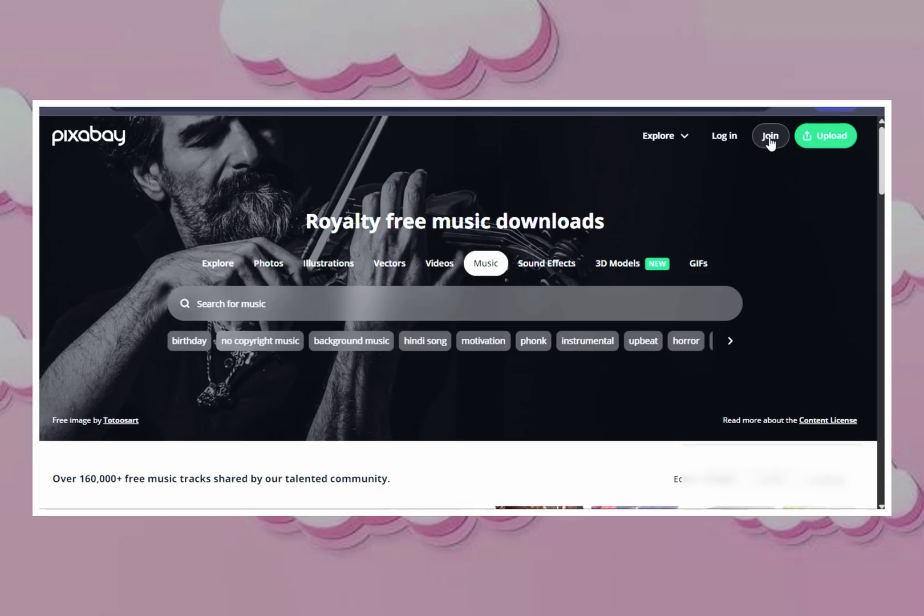
# Step: Sign up to Pixabay with a Google account and search the music library for 'pop'
pyautogui.click(769, 139)
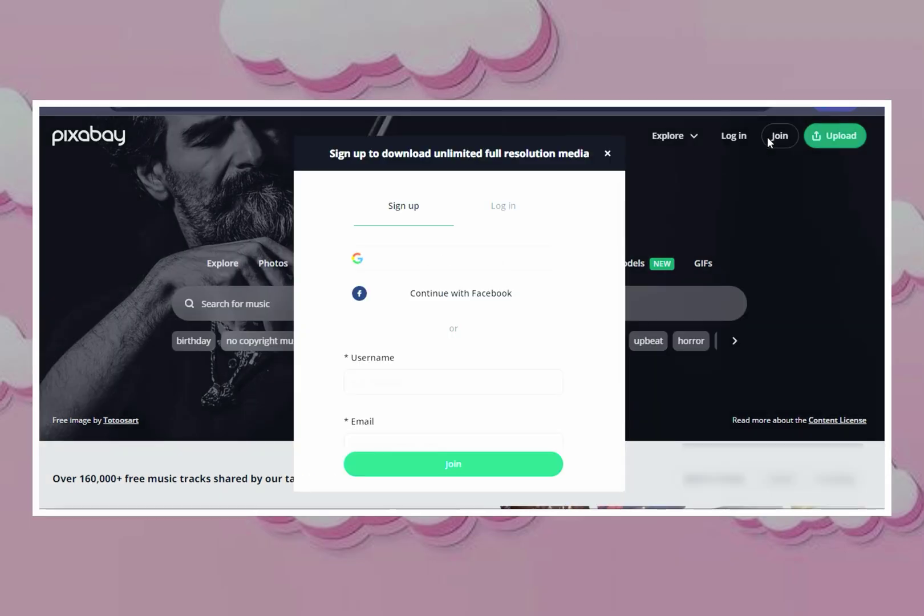
pyautogui.click(473, 262)
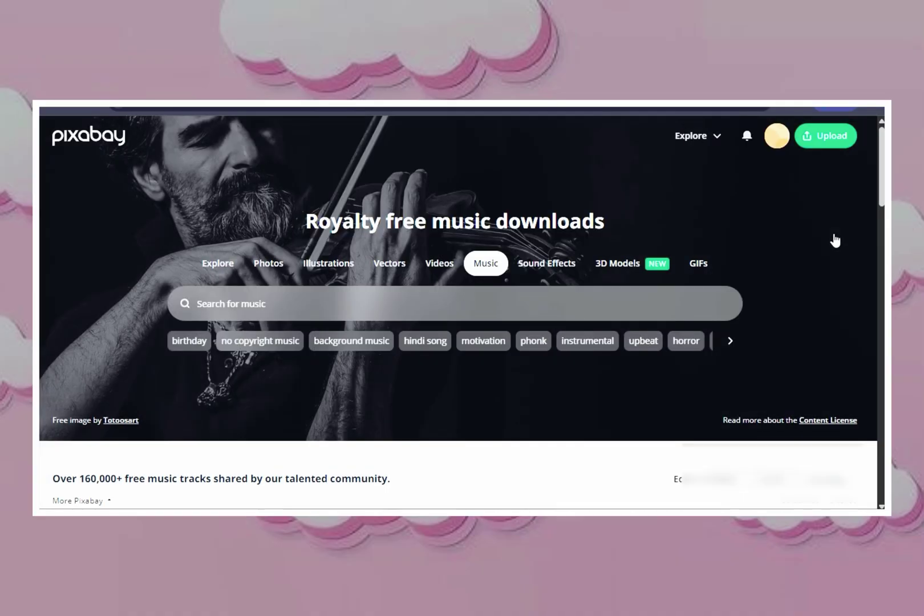
pyautogui.click(238, 306)
pyautogui.write('pop')
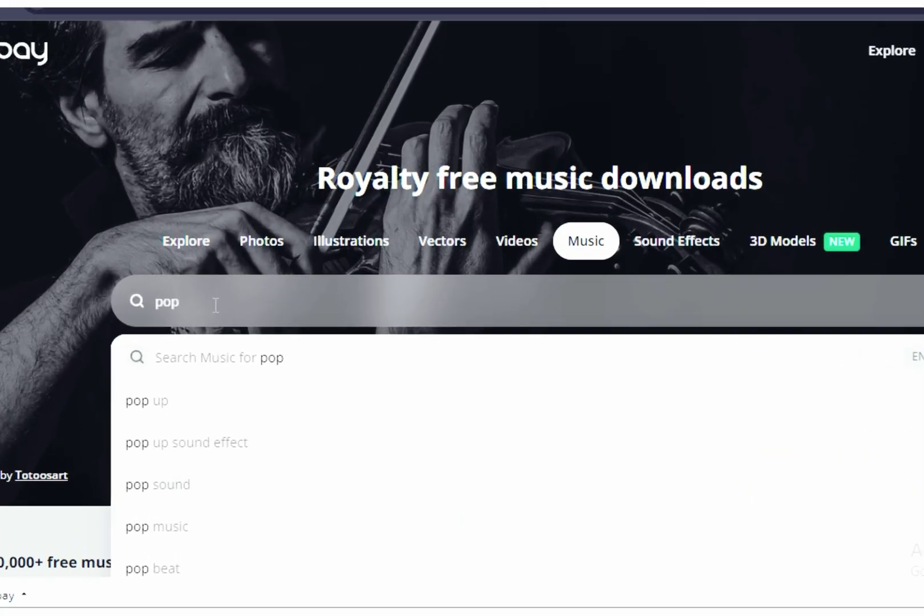
pyautogui.press('Return')
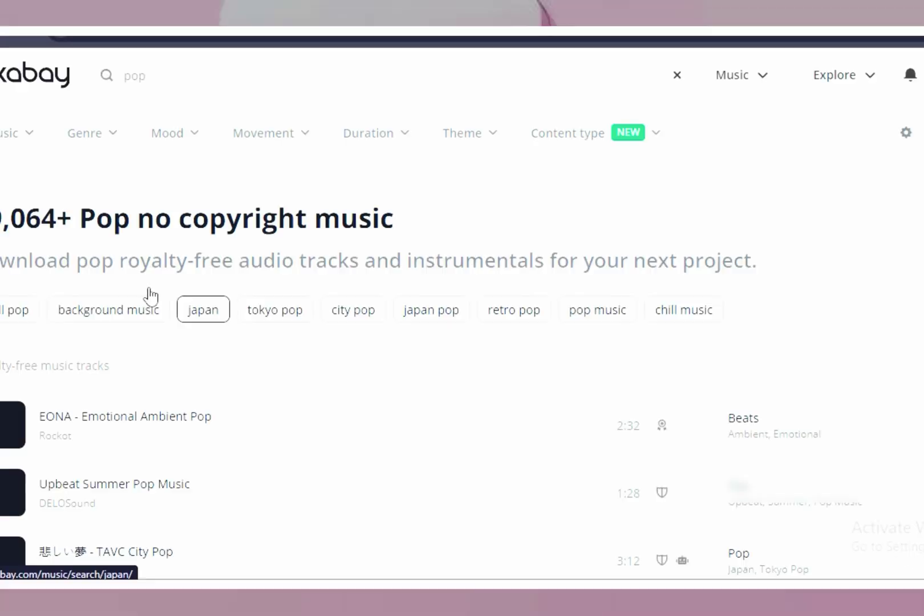
# Step: Search the music library again for 'dance' and then 'cinematic'
pyautogui.scroll(-3, 574, 357)
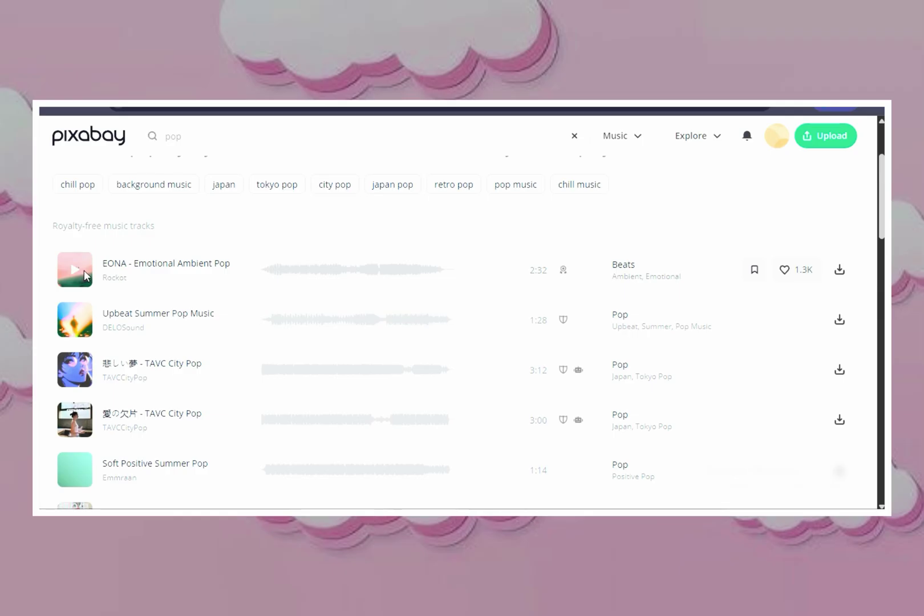
pyautogui.scroll(2, 189, 288)
pyautogui.click(201, 134)
pyautogui.write('dance')
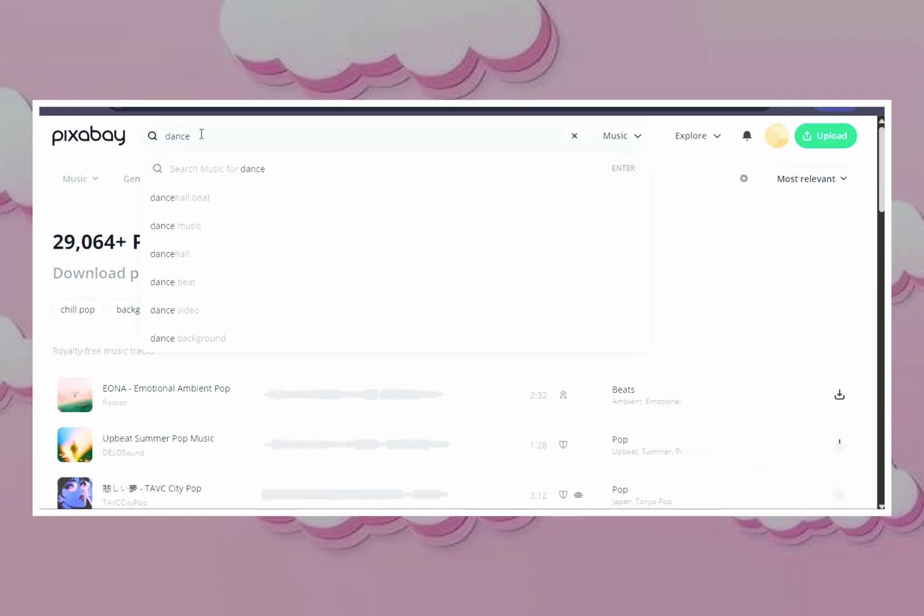
pyautogui.press('Return')
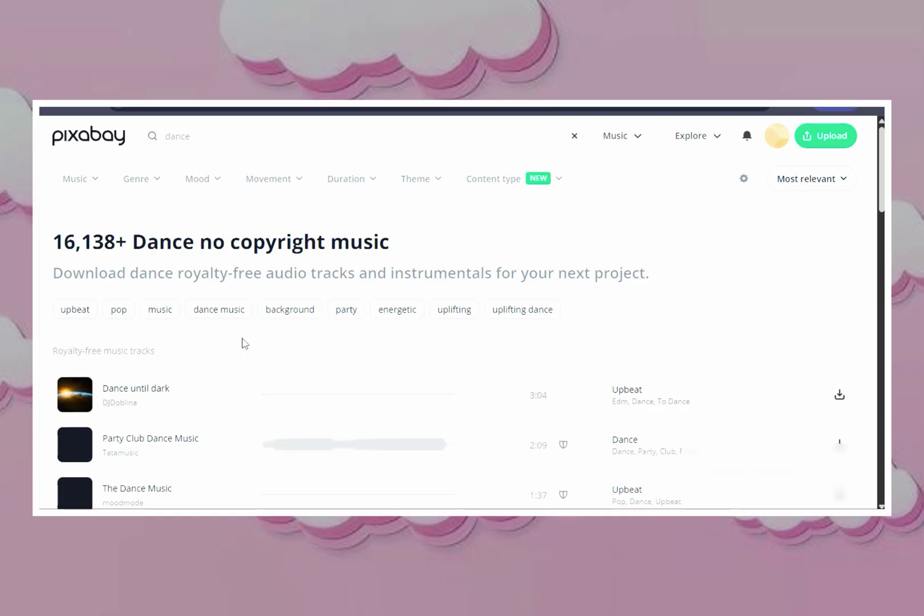
pyautogui.click(286, 142)
pyautogui.write('cinematic')
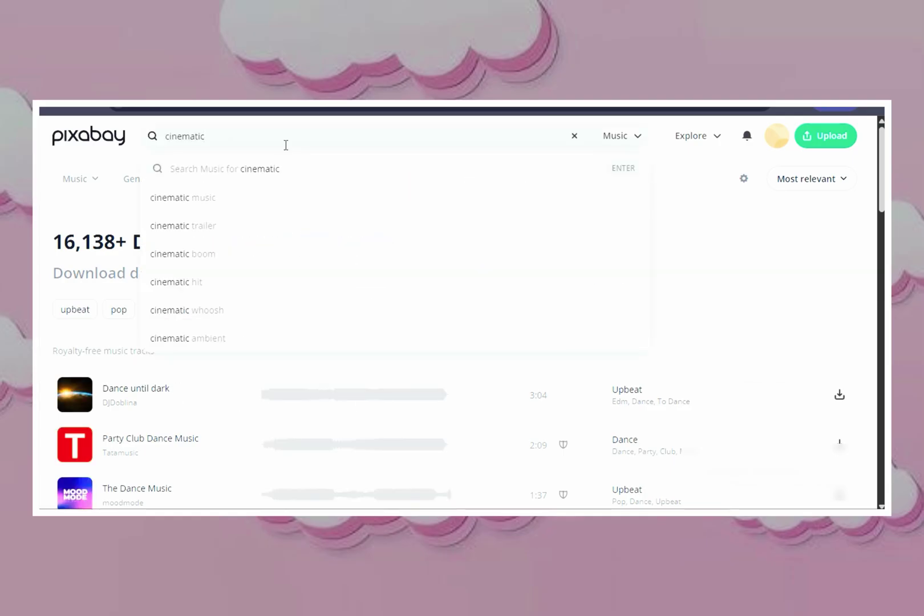
pyautogui.press('Return')
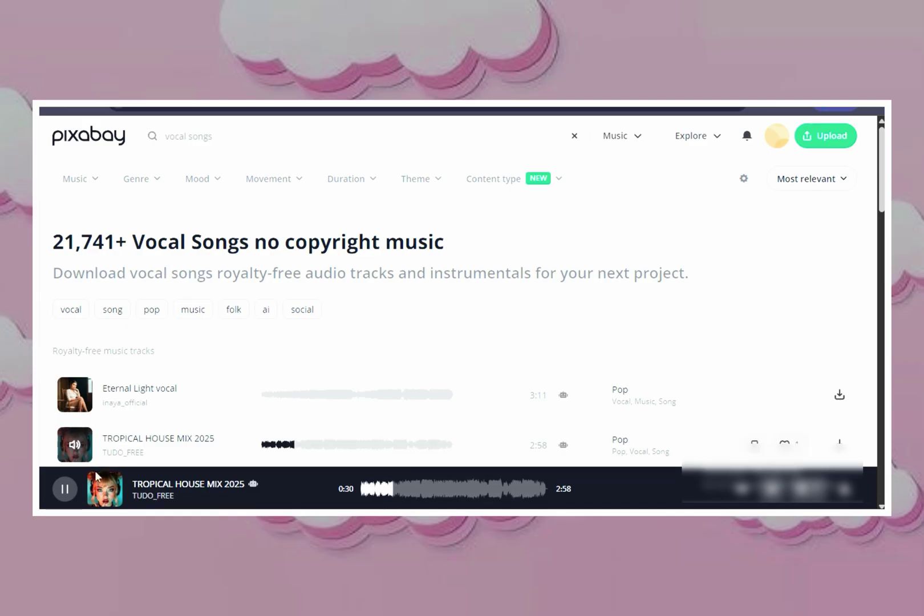
# Step: Pause and resume the TROPICAL HOUSE MIX 2025 preview, then download the track
pyautogui.click(78, 452)
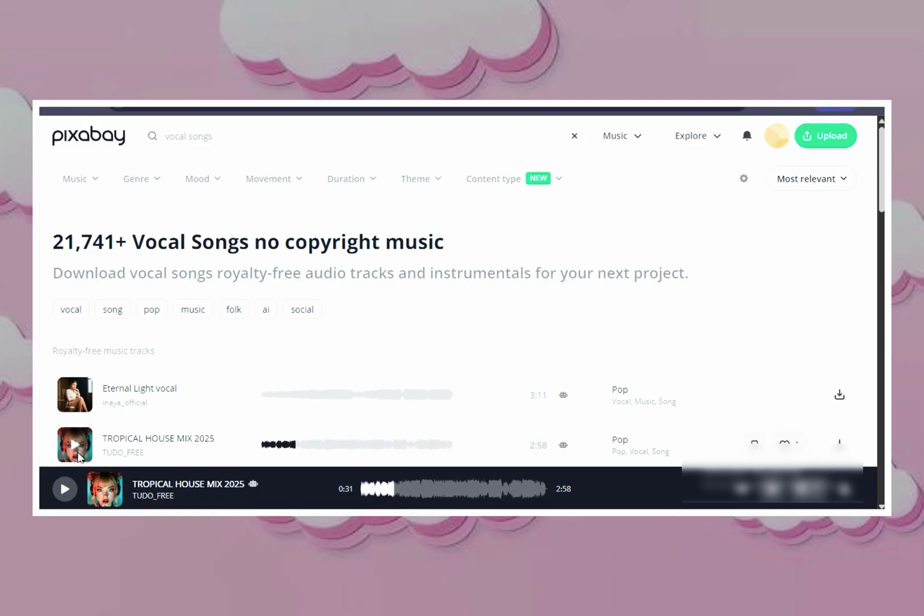
pyautogui.click(80, 458)
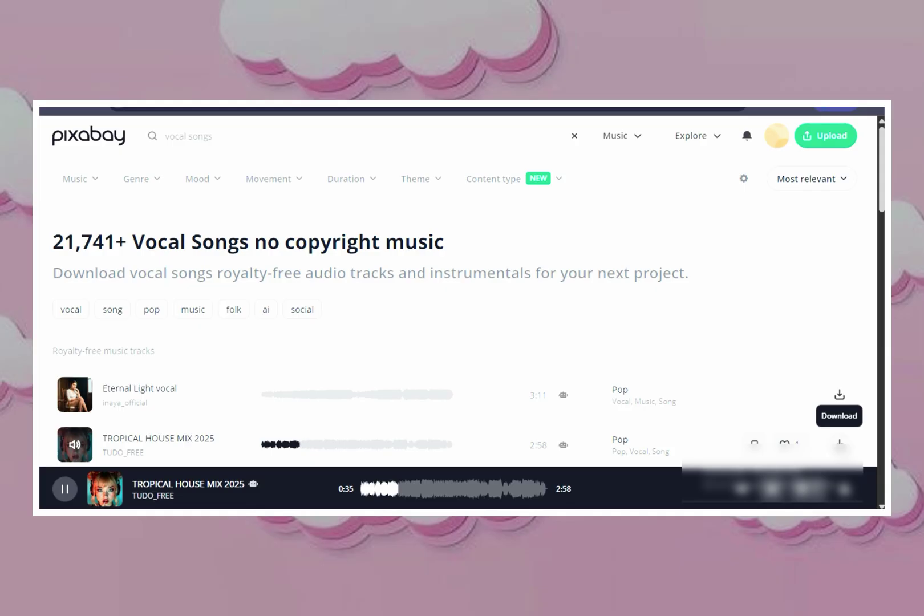
pyautogui.click(839, 443)
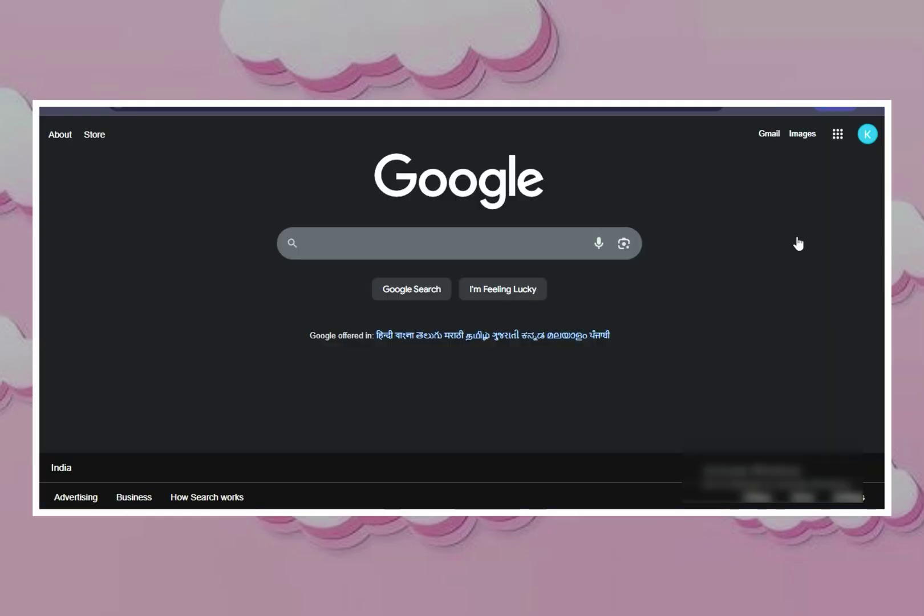
# Step: Search Google for 'Hailau.ai' and open the Hailuo AI website
pyautogui.click(382, 235)
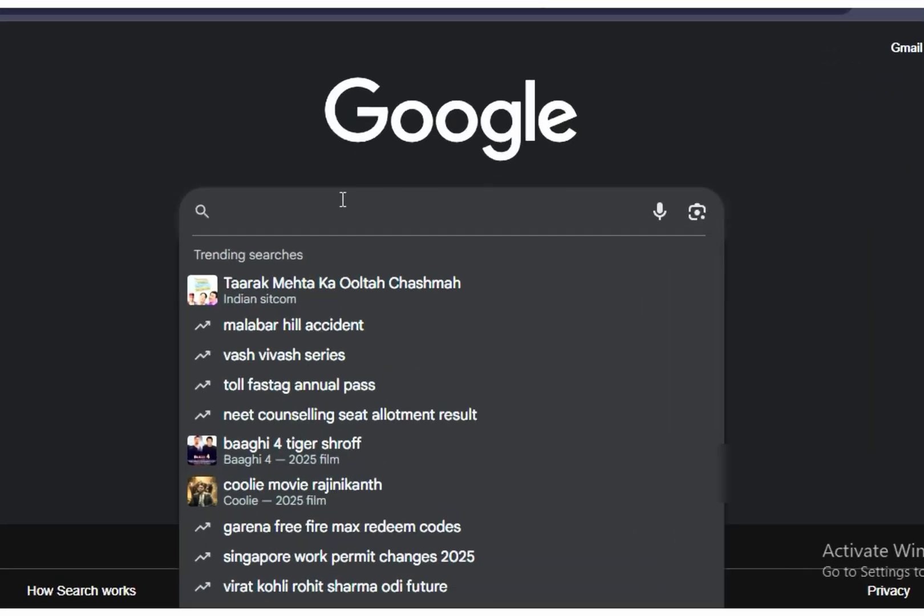
pyautogui.write('Hailau.ai')
pyautogui.press('Return')
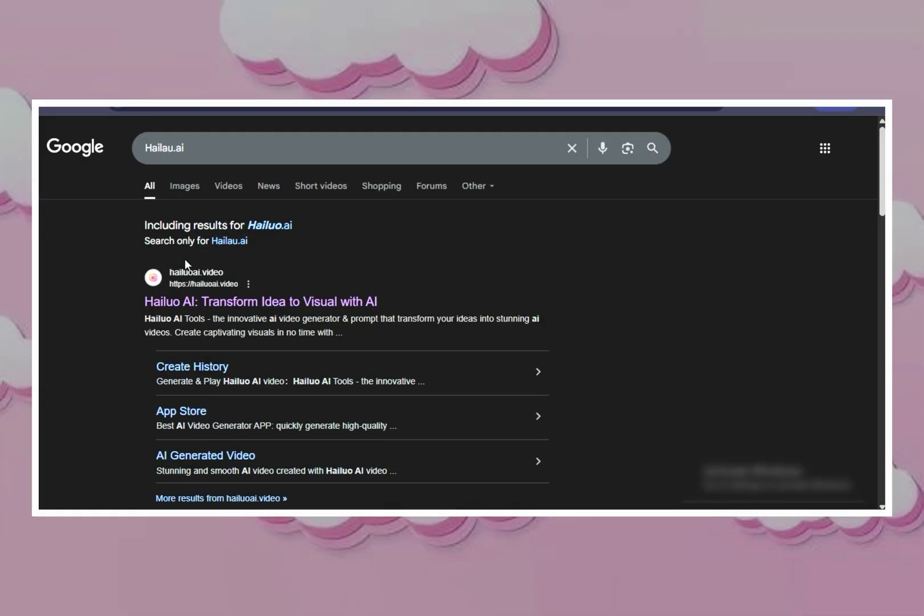
pyautogui.click(188, 307)
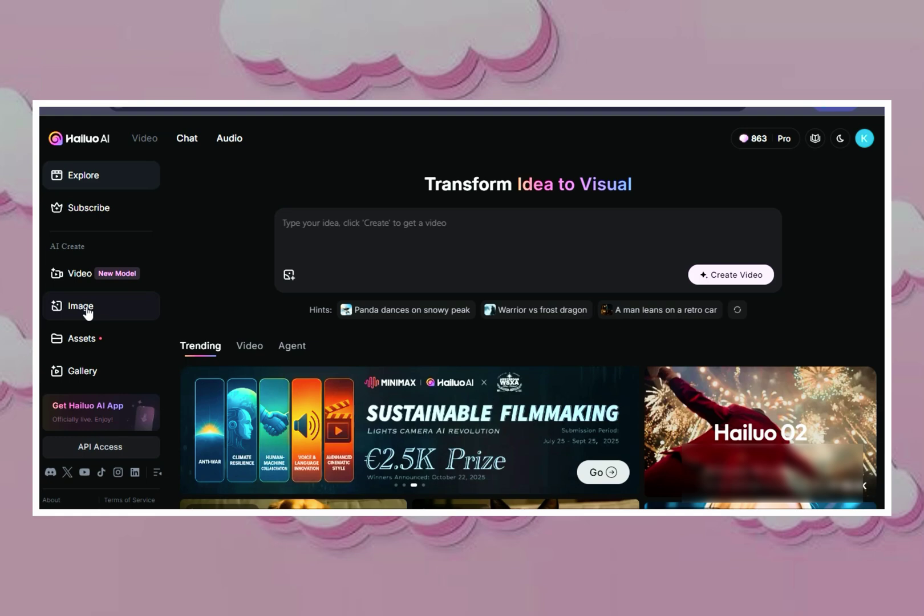
# Step: Paste the 1247-character concert-singer description into the Image Generation prompt and review the image models
pyautogui.click(80, 306)
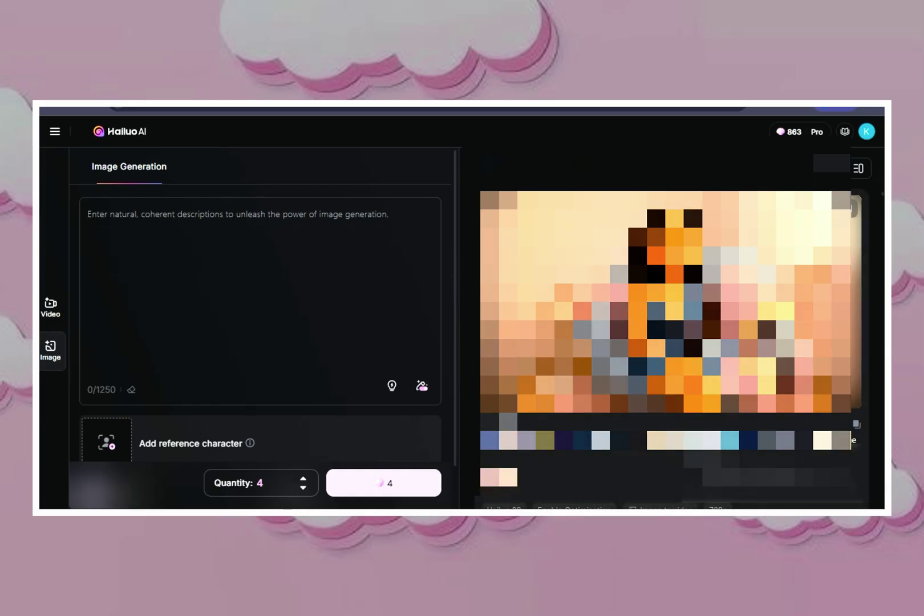
pyautogui.click(268, 244)
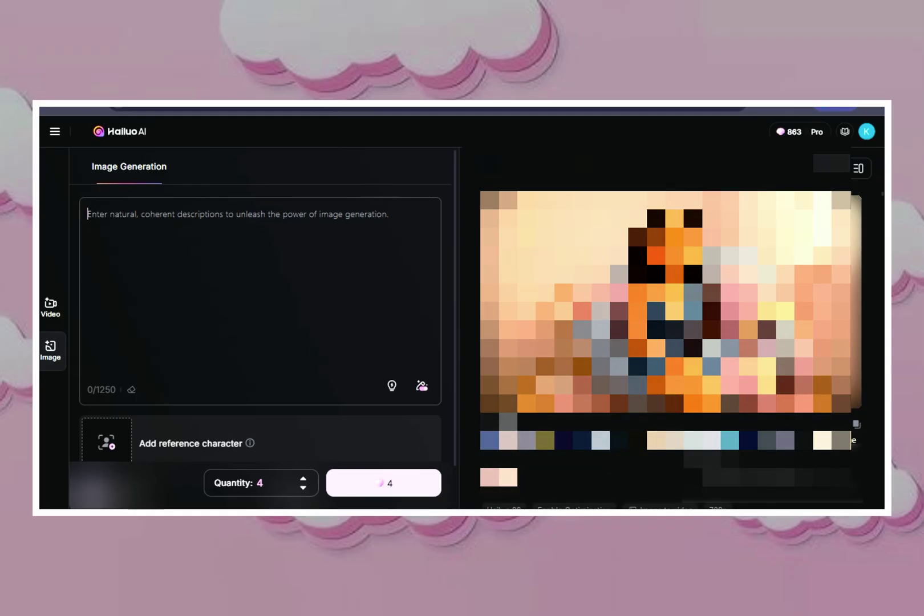
pyautogui.hotkey('ctrl', 'v')
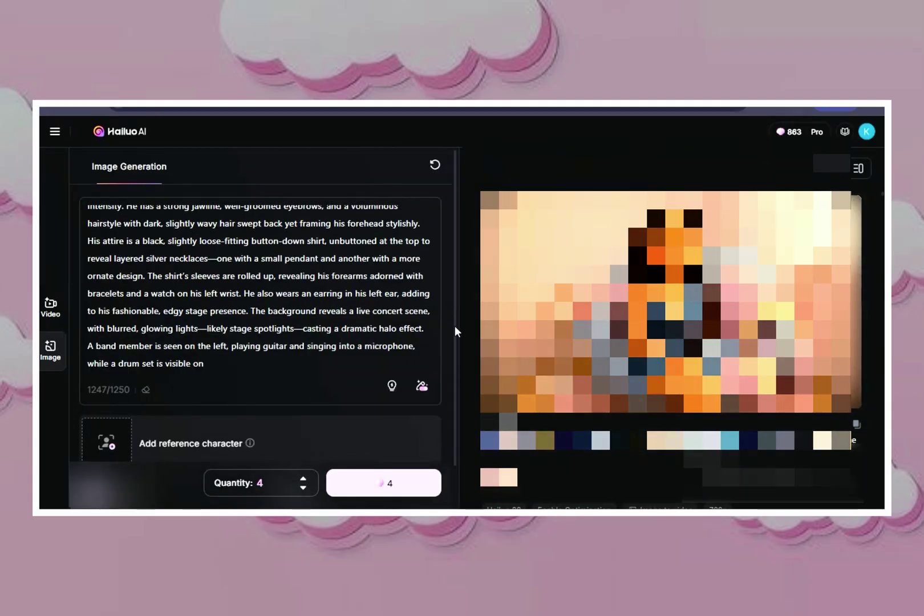
pyautogui.moveTo(455, 325); pyautogui.dragTo(456, 368)
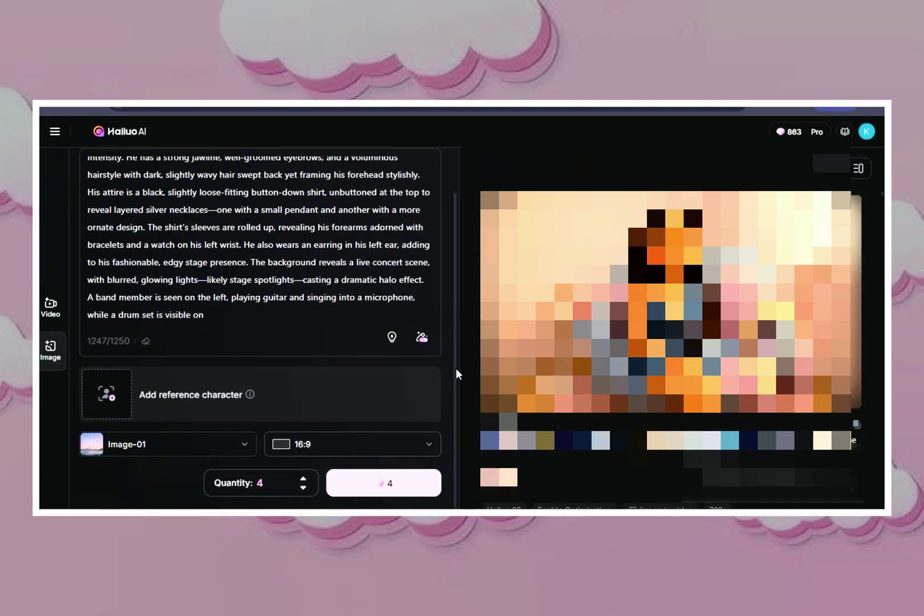
pyautogui.click(244, 448)
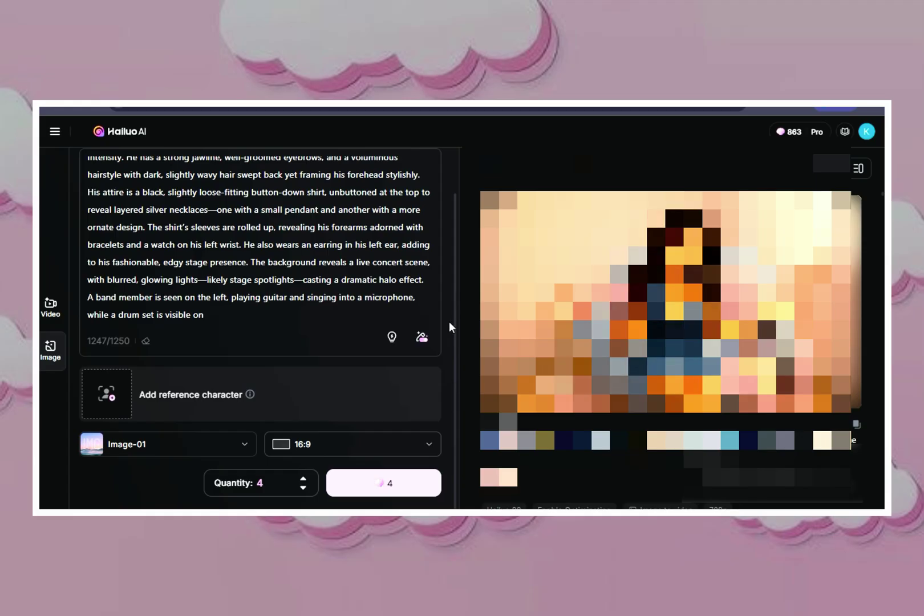
pyautogui.scroll(1, 449, 316)
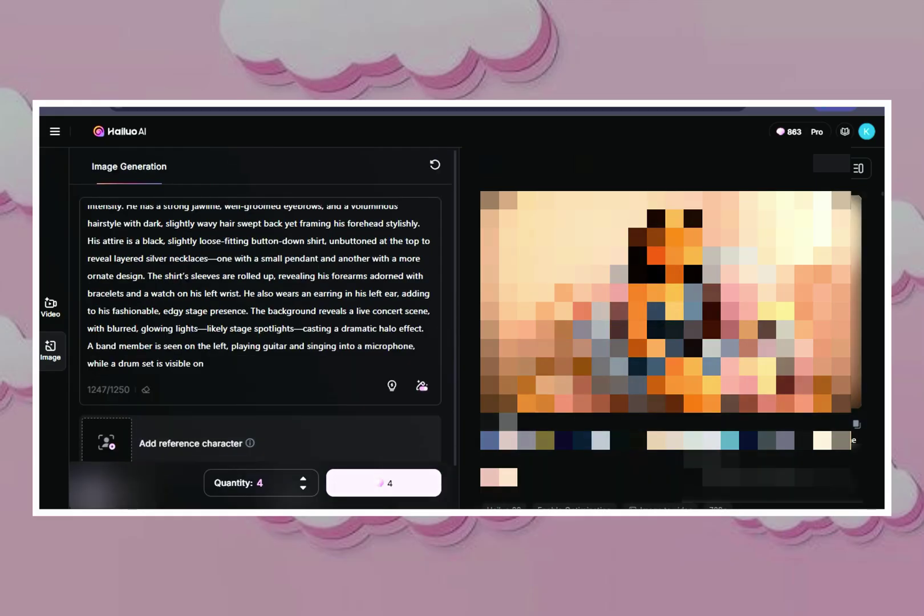
# Step: Generate four 16:9 Image-01 singer images and open the bottom-right render in detail
pyautogui.click(386, 494)
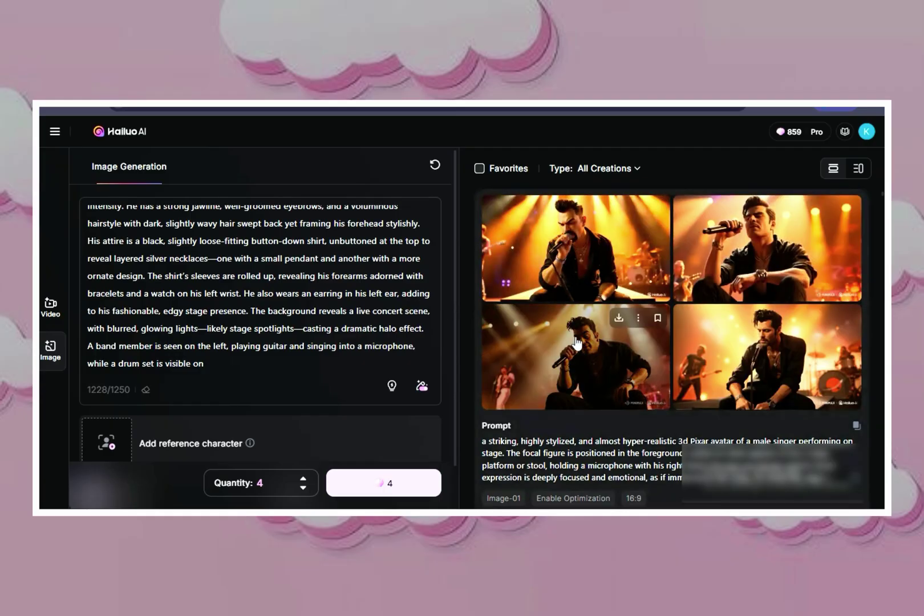
pyautogui.moveTo(705, 362)
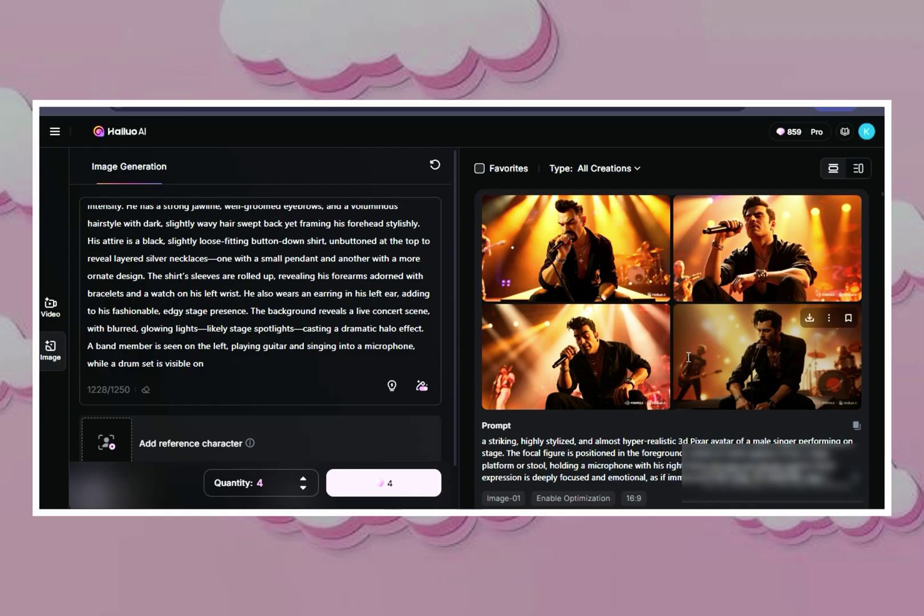
pyautogui.click(751, 353)
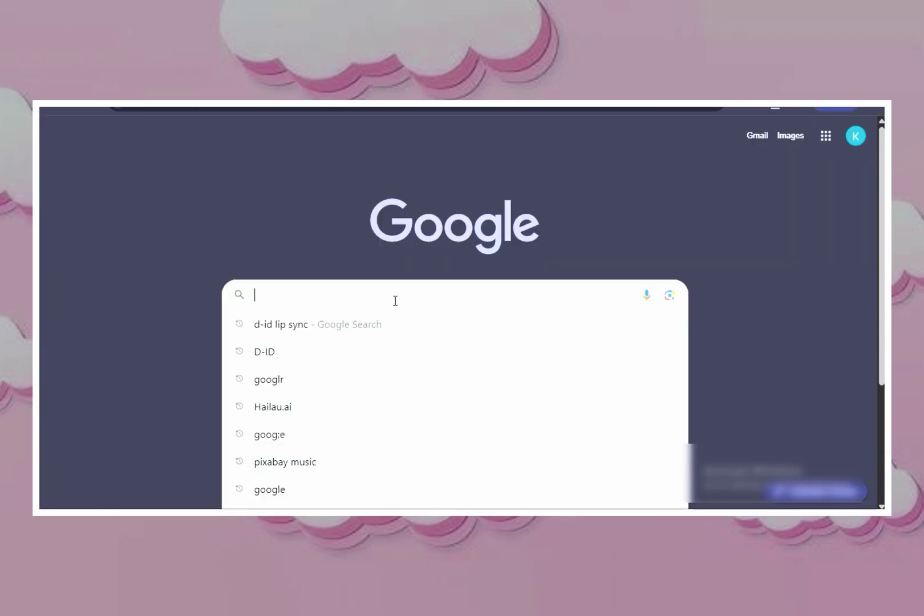
# Step: Search Google for 'dreamface ai', go to DreamFace, and begin uploading an avatar photo
pyautogui.write('d')
pyautogui.write('r')
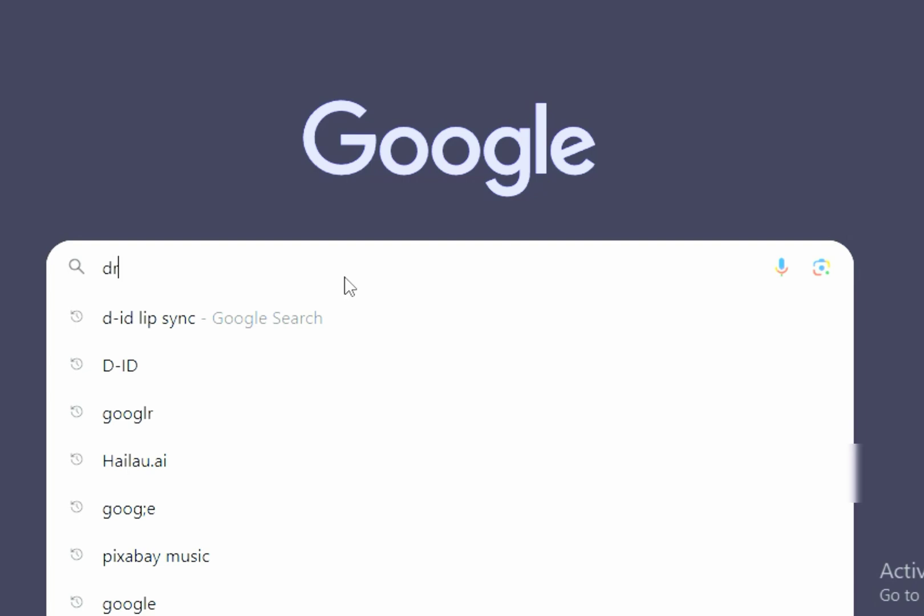
pyautogui.write('ea')
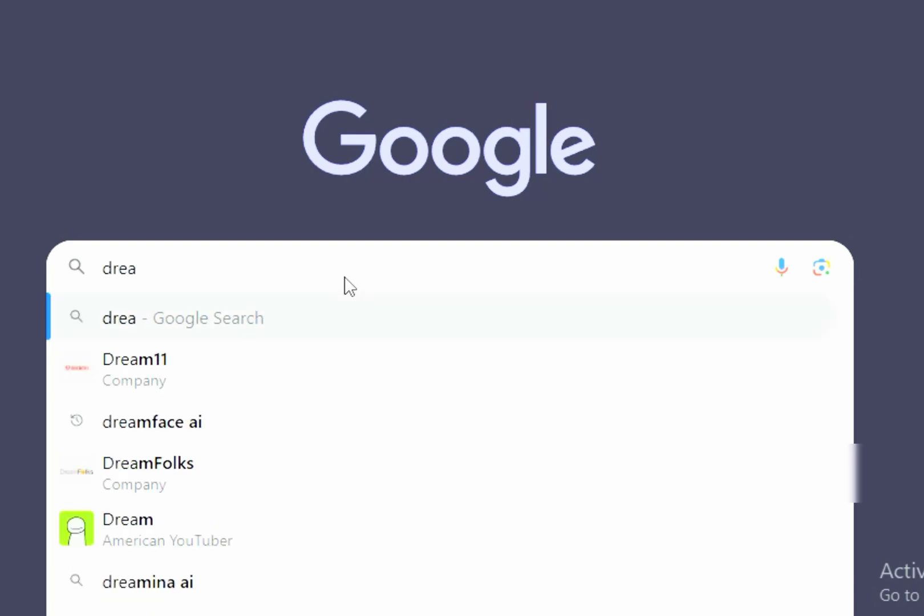
pyautogui.click(293, 420)
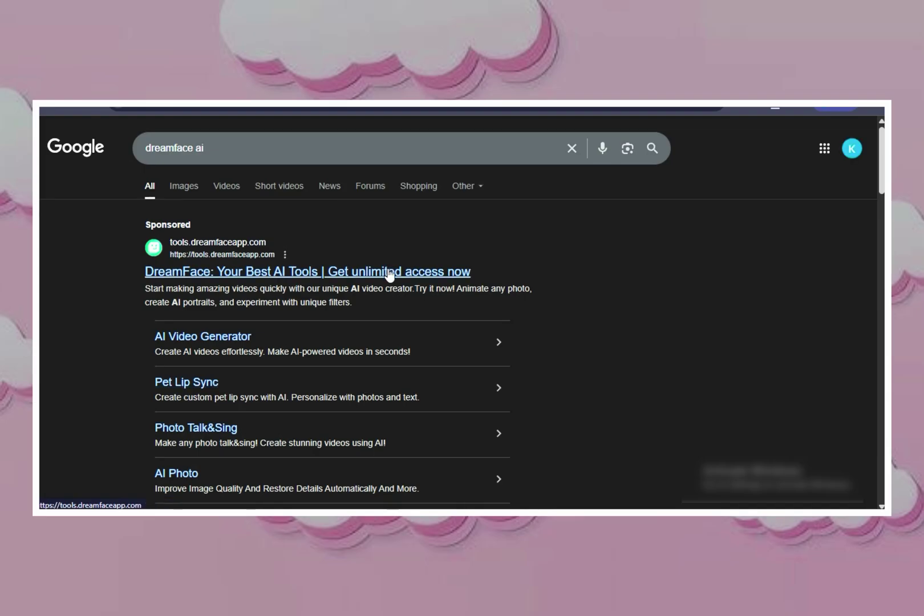
pyautogui.click(390, 273)
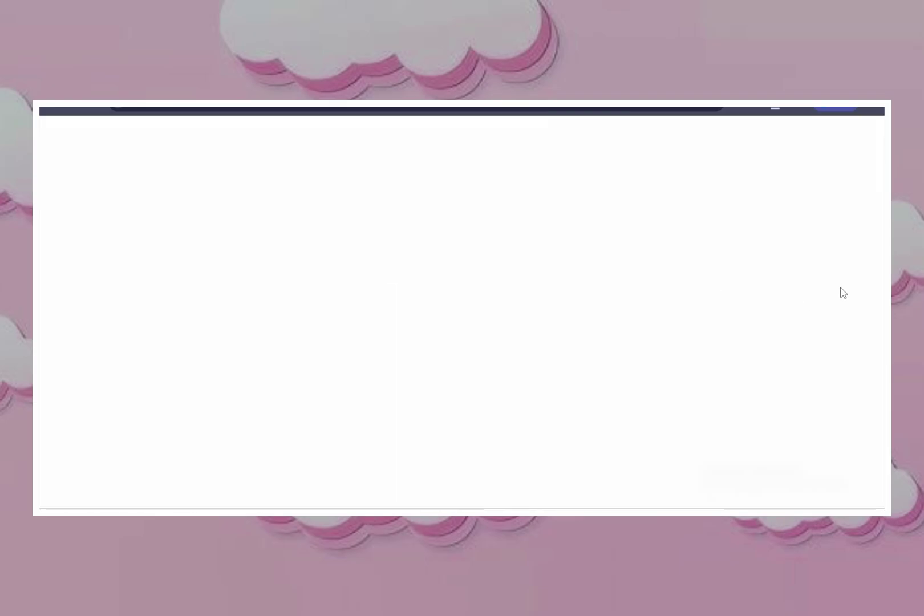
pyautogui.click(333, 313)
# Step: Upload the Hailuo singer image from the computer as the DreamFace avatar
pyautogui.click(332, 312)
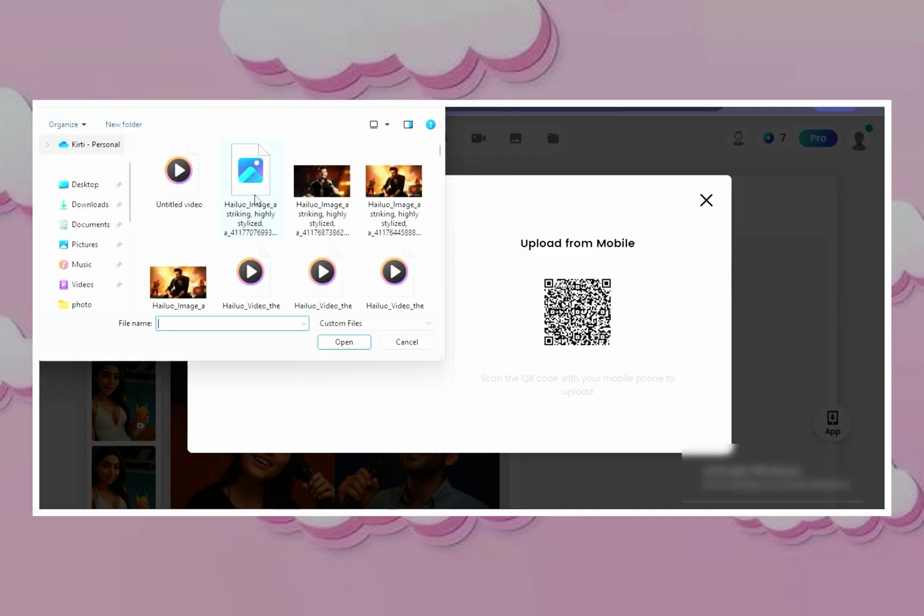
pyautogui.doubleClick(332, 214)
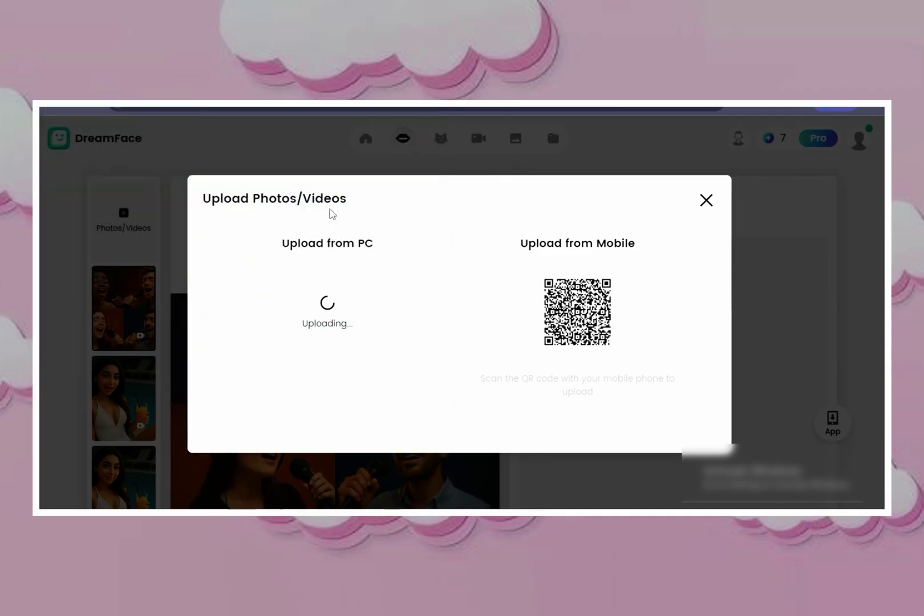
pyautogui.click(708, 204)
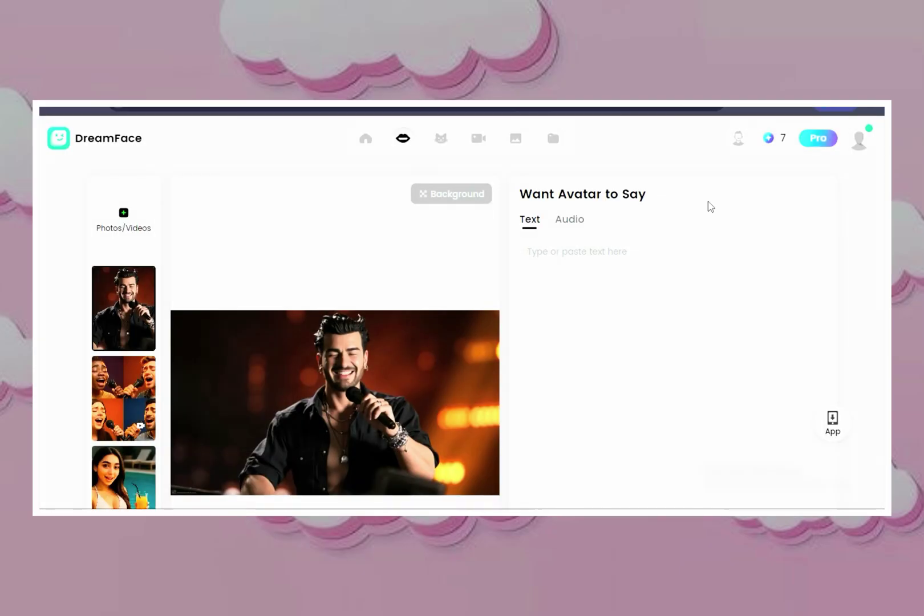
# Step: Add tropical-house-mix-2025-386350.mp3 as the avatar's audio and generate the lip-sync video
pyautogui.click(568, 220)
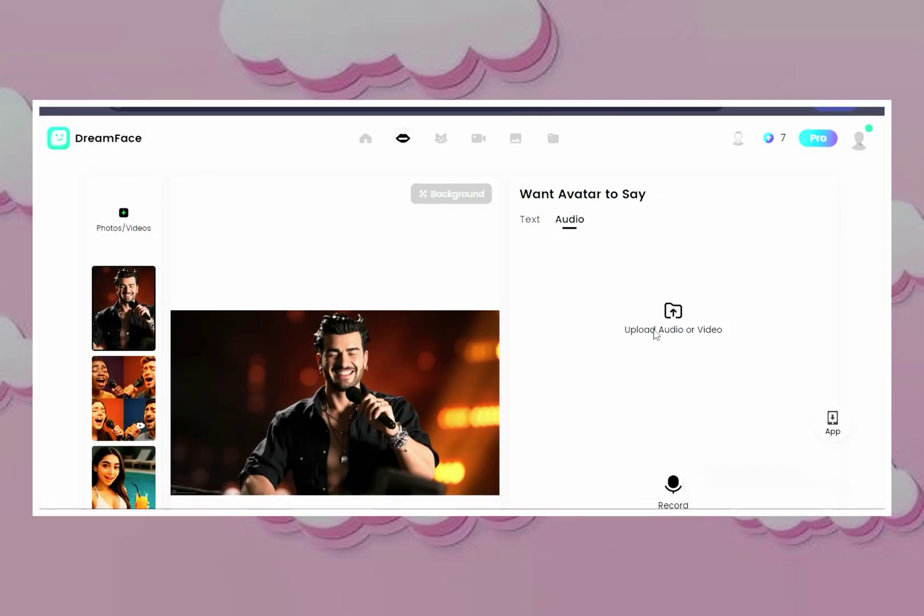
pyautogui.moveTo(656, 335)
pyautogui.click(655, 396)
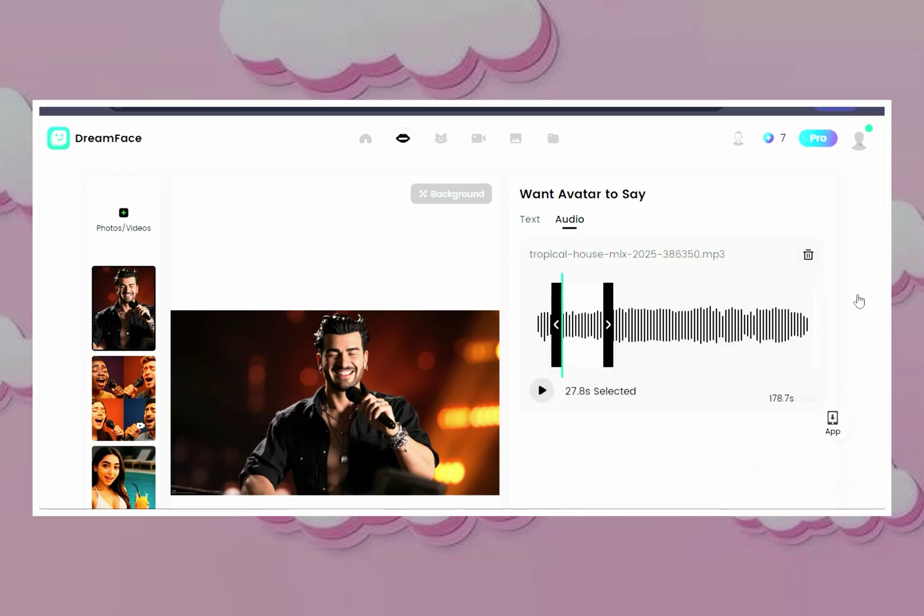
pyautogui.scroll(-2, 799, 336)
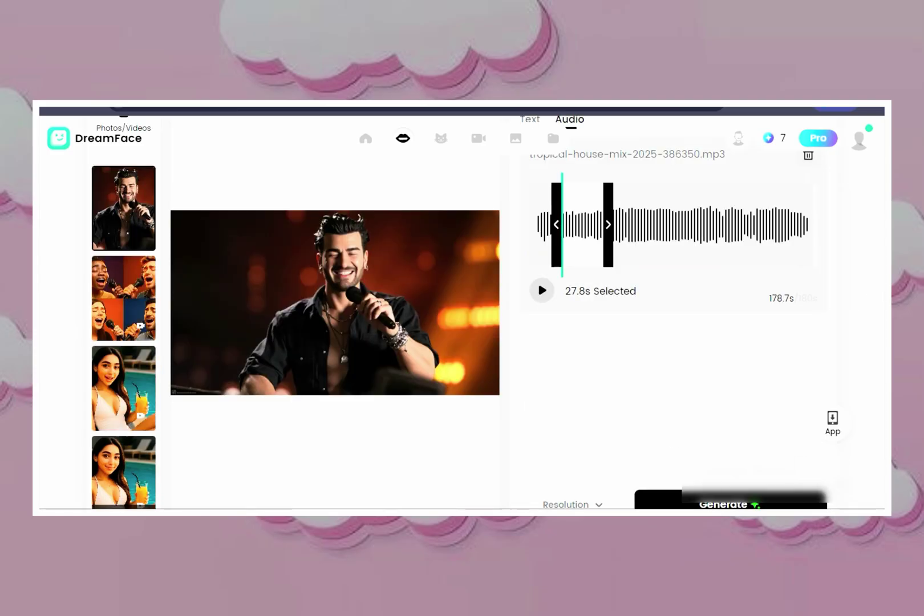
pyautogui.click(730, 505)
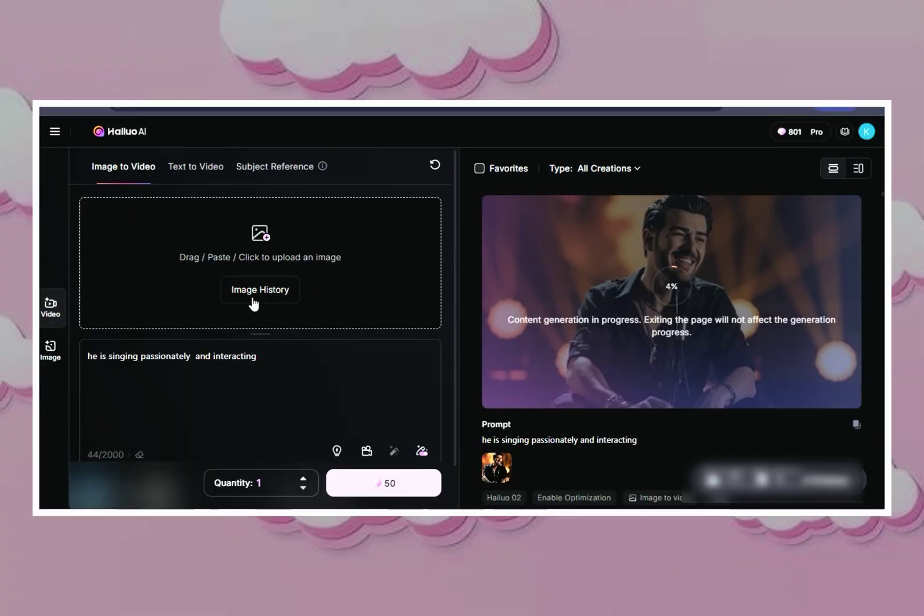
# Step: Use the saved singer image as the first frame and open the generated 10-second singing video
pyautogui.click(254, 301)
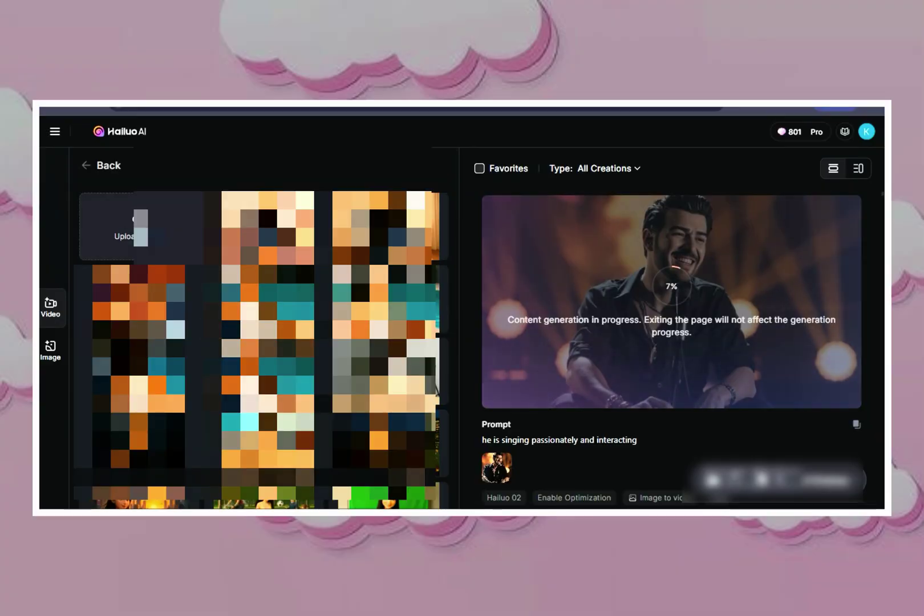
pyautogui.click(123, 231)
pyautogui.doubleClick(306, 248)
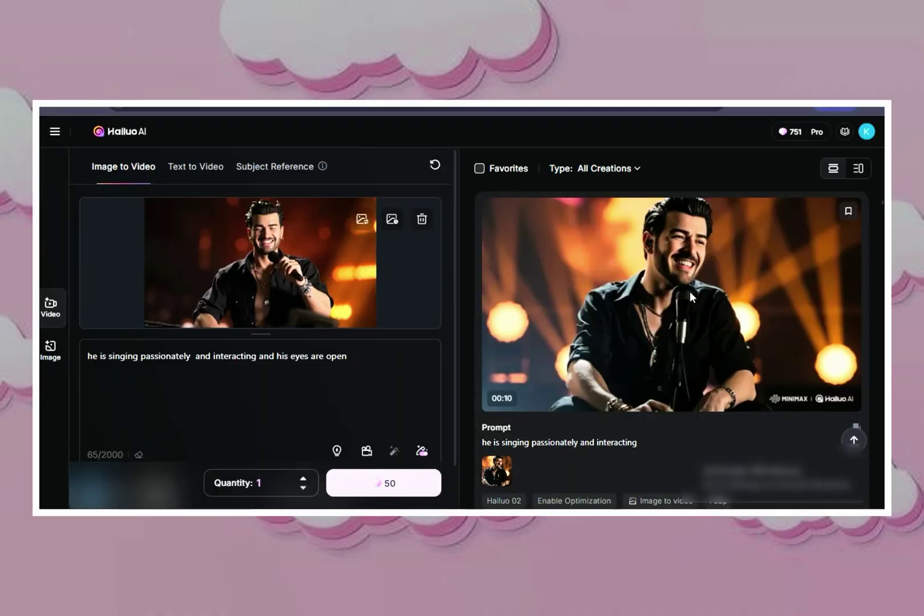
pyautogui.click(690, 291)
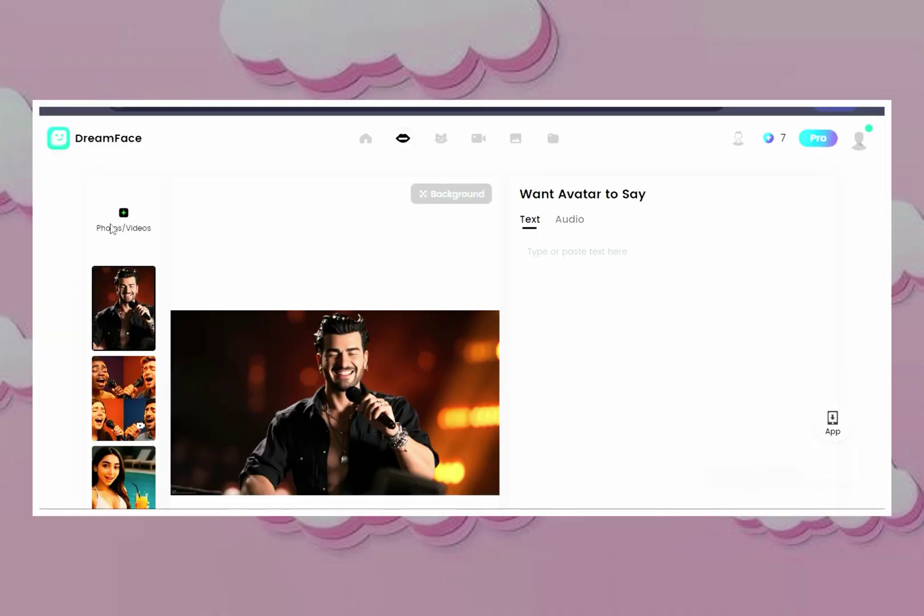
# Step: Upload the singing video file from the computer as a new DreamFace avatar
pyautogui.click(117, 225)
pyautogui.click(323, 334)
pyautogui.click(354, 350)
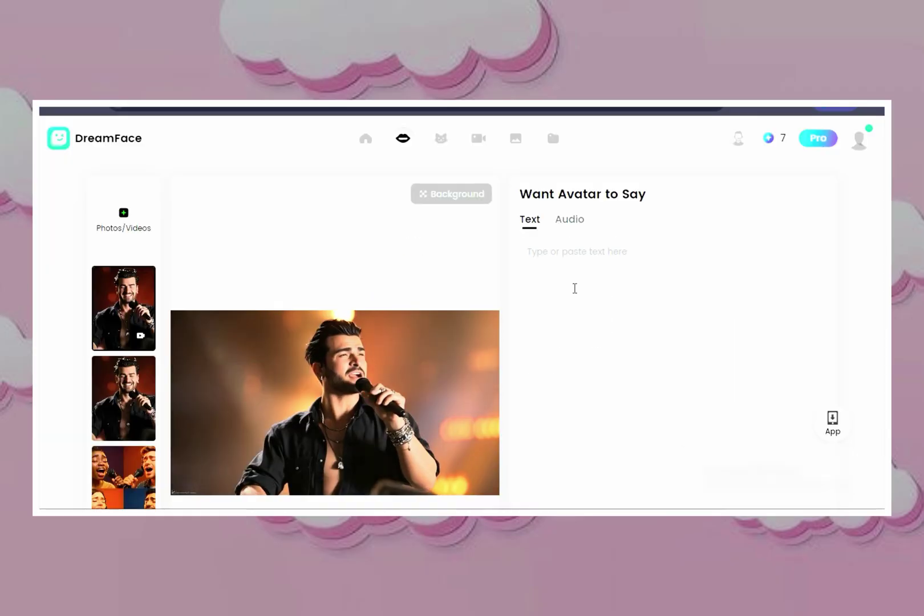
# Step: Attach the song as the avatar's audio, then upload another singer photo and choose its song file
pyautogui.click(570, 219)
pyautogui.click(652, 396)
pyautogui.click(343, 342)
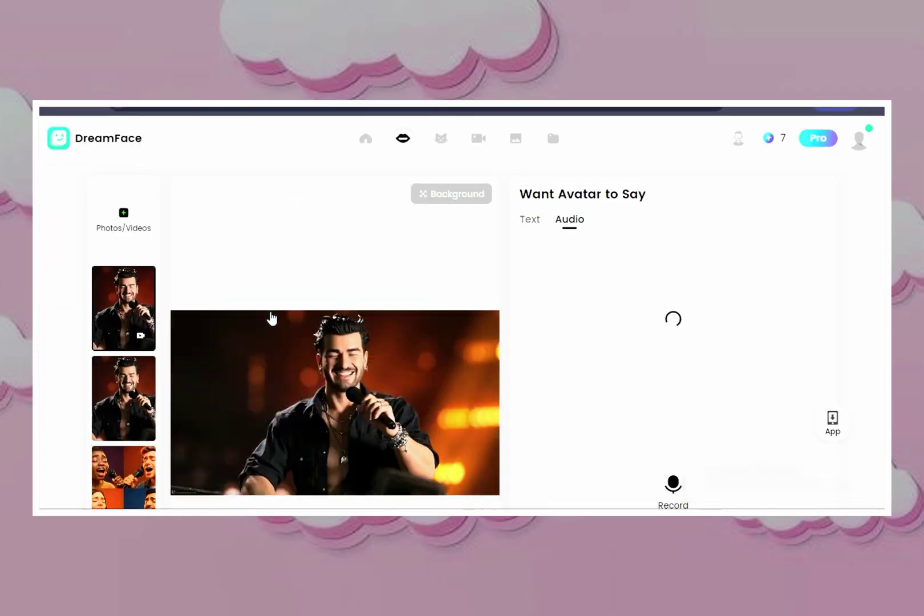
pyautogui.scroll(-2, 819, 390)
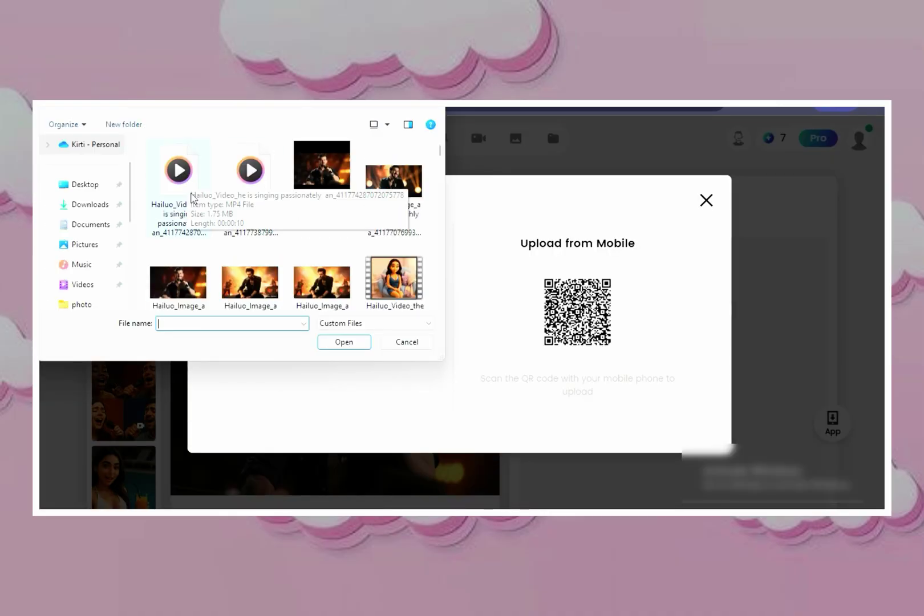
pyautogui.click(345, 344)
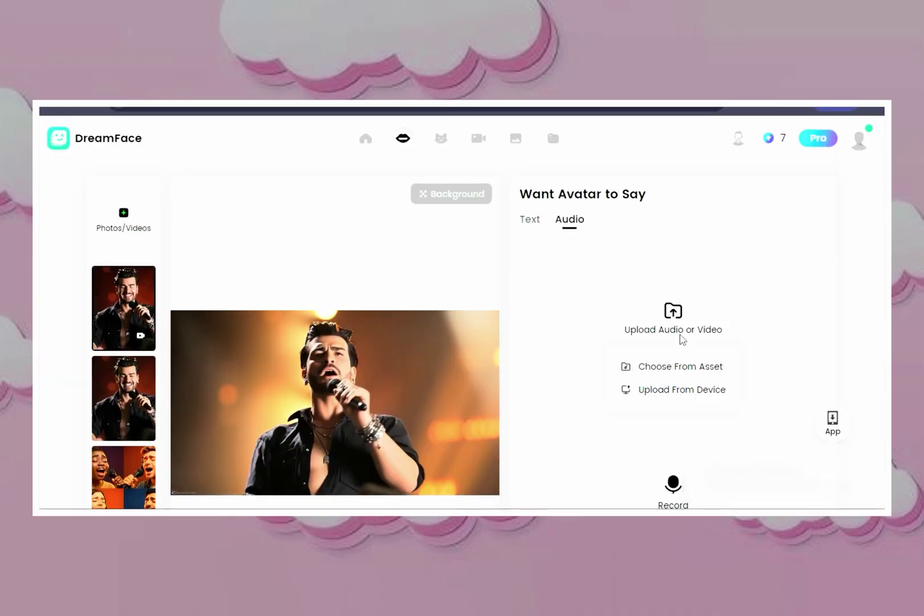
pyautogui.click(681, 387)
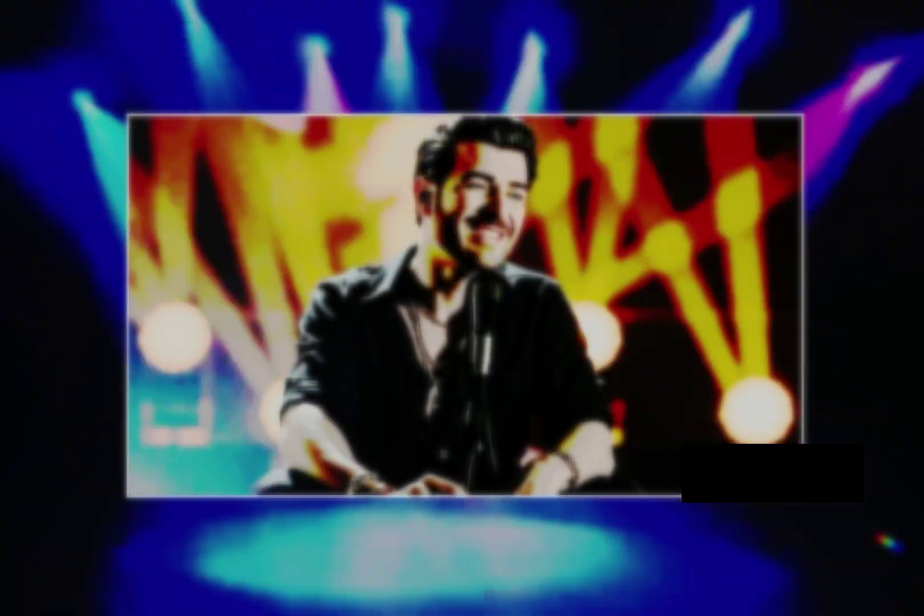